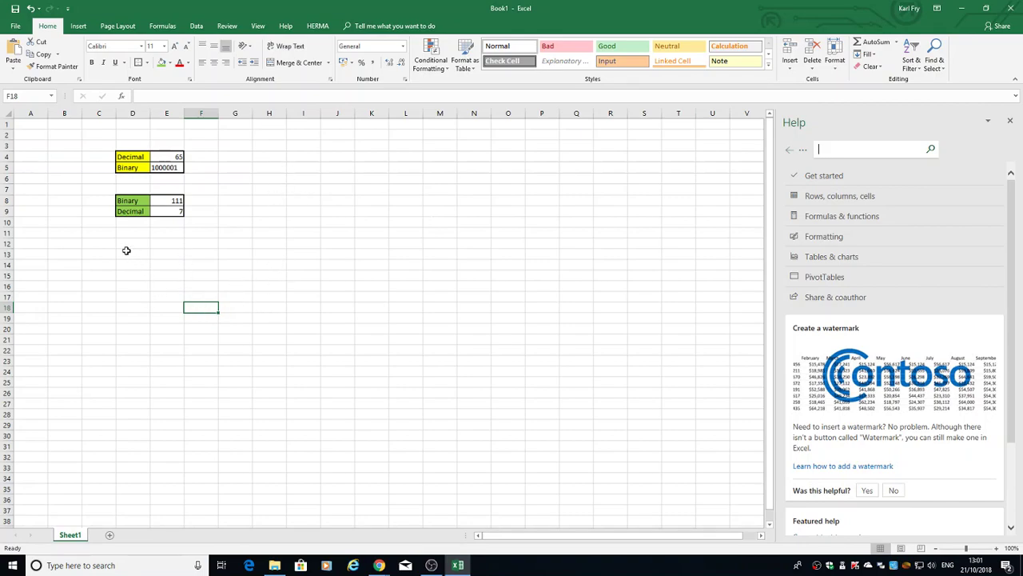
Give the block D12:E13 All Borders plus a Thick Box Border outline.
{"action": "left_click_drag", "start_coordinate": [120, 243], "coordinate": [161, 254]}
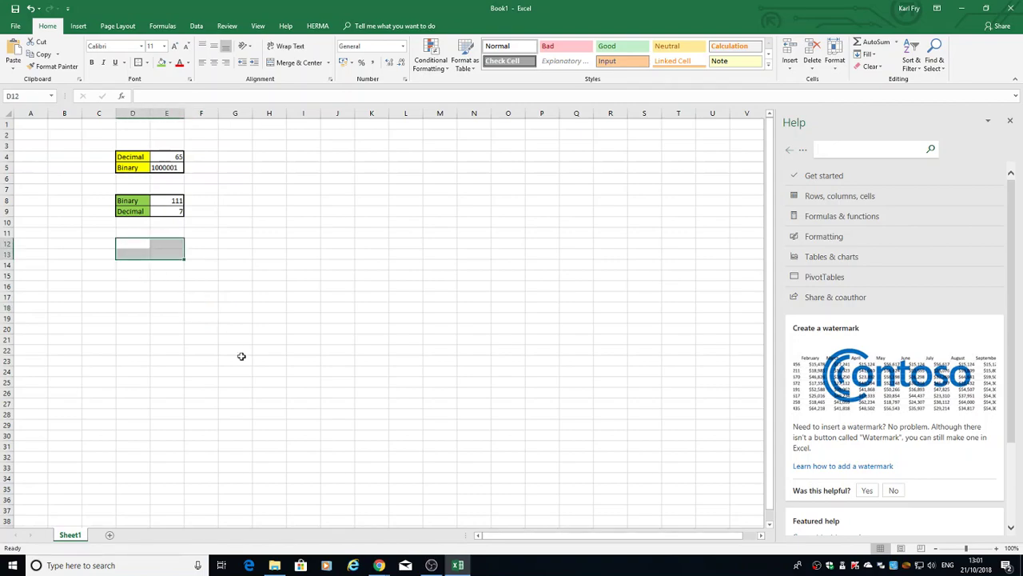
{"action": "left_click", "coordinate": [147, 62]}
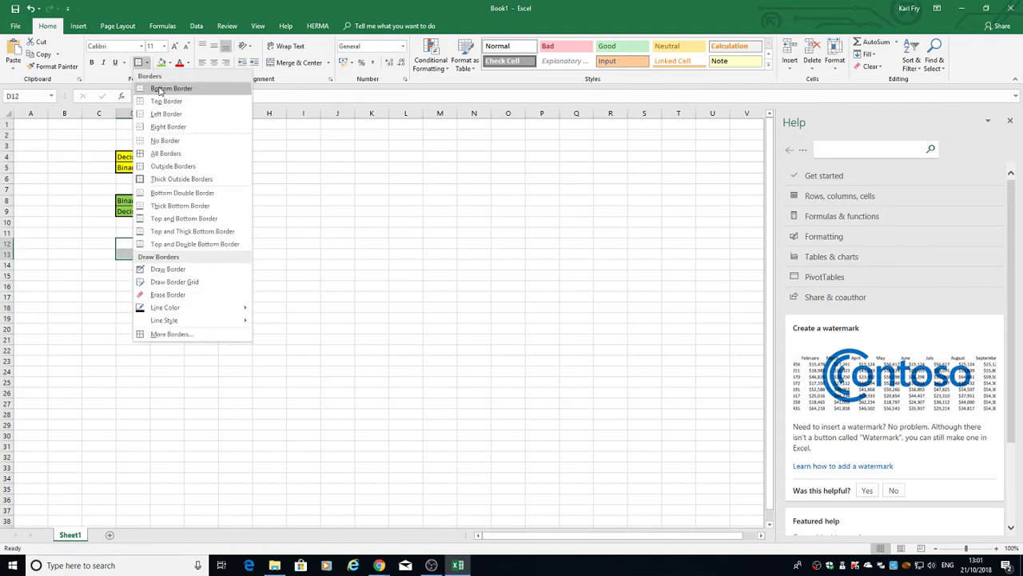
{"action": "left_click", "coordinate": [165, 153]}
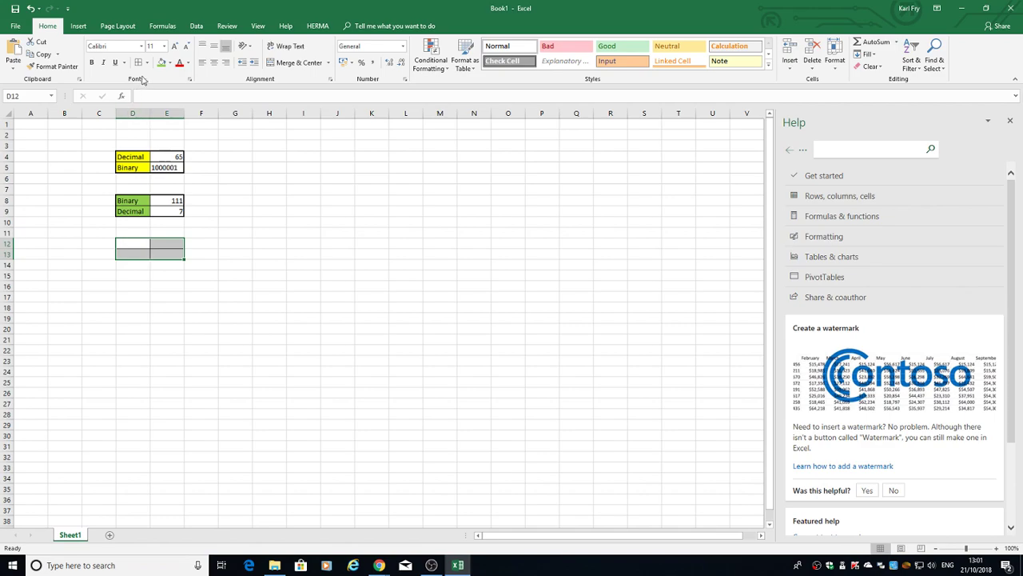
{"action": "left_click", "coordinate": [147, 62]}
{"action": "left_click", "coordinate": [160, 176]}
{"action": "left_click", "coordinate": [179, 295]}
{"action": "left_click", "coordinate": [127, 246]}
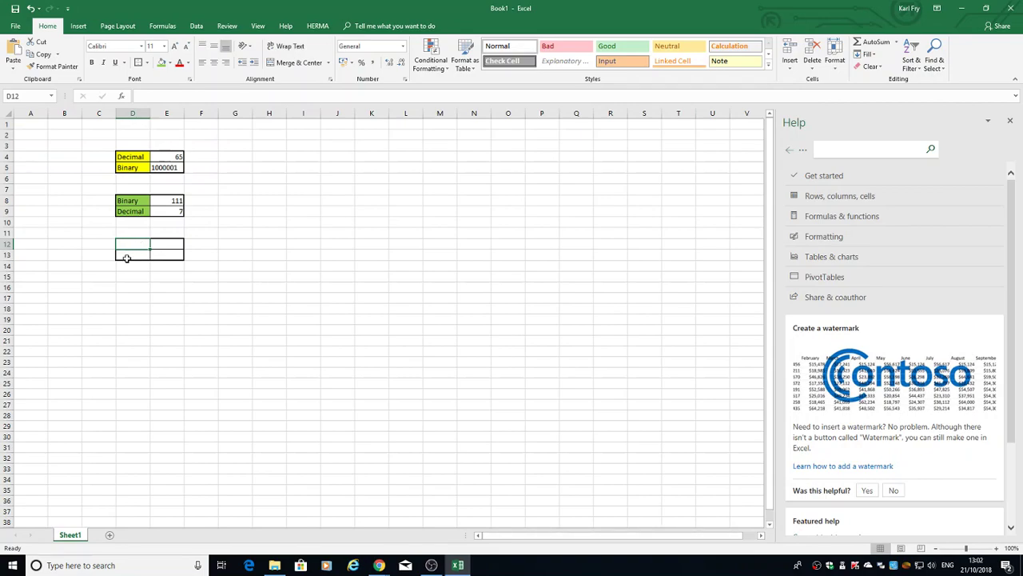
Label D13 'ASCII' and D12 'Decimal', and enter 65 in E12.
{"action": "left_click", "coordinate": [126, 256]}
{"action": "type", "text": "ASCII"}
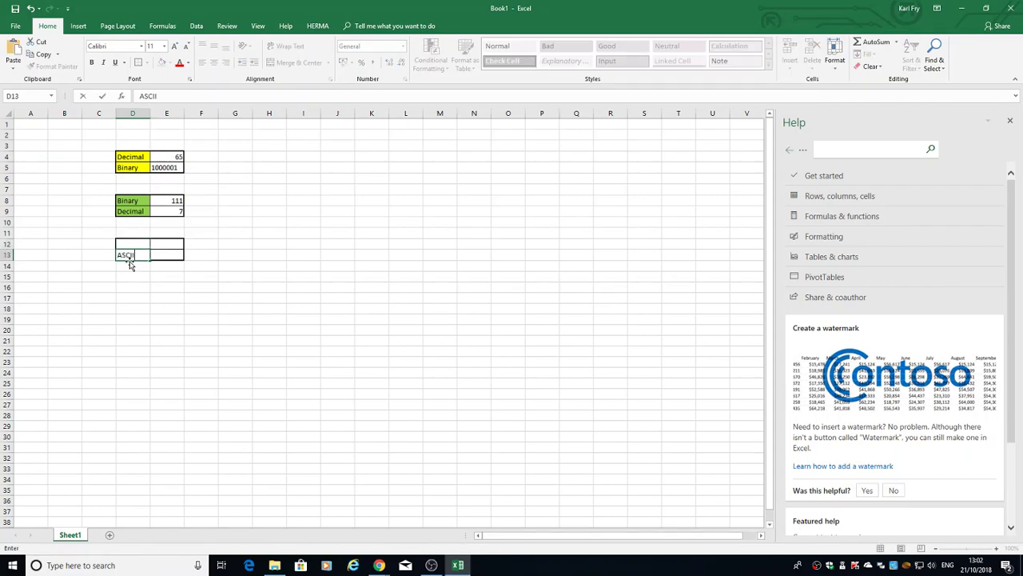
{"action": "left_click", "coordinate": [137, 245]}
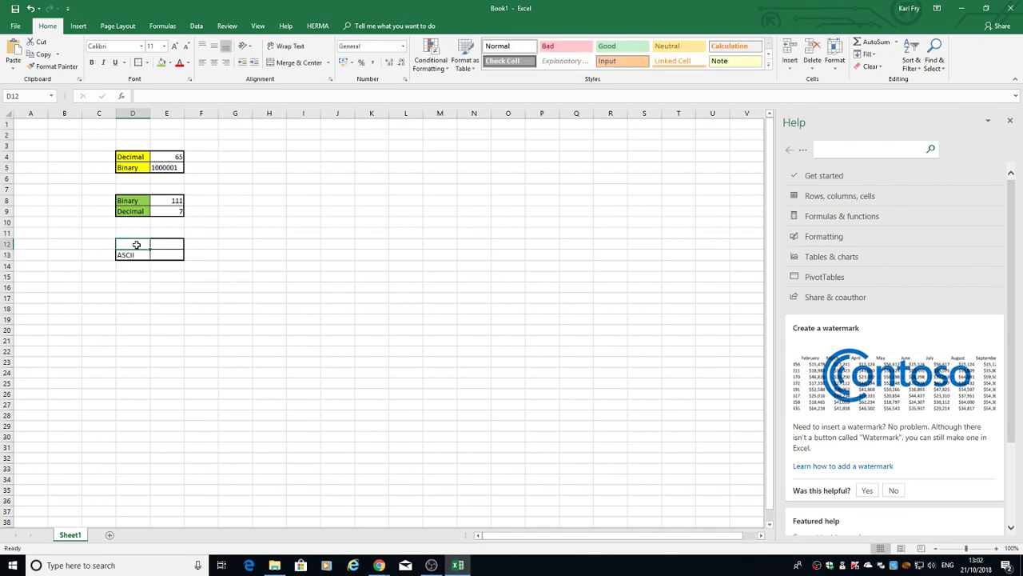
{"action": "type", "text": "Bi"}
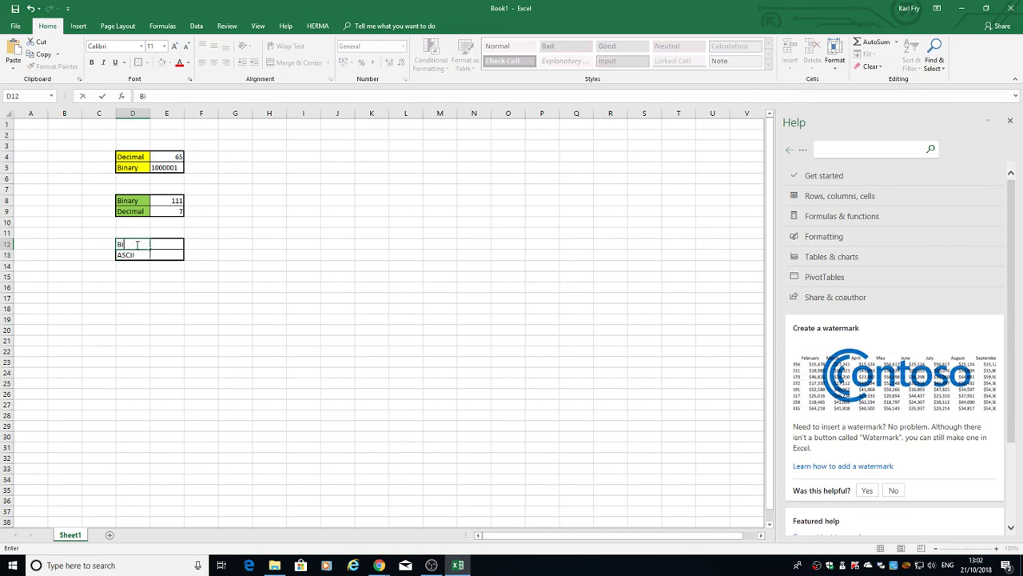
{"action": "key", "text": "BackSpace"}
{"action": "key", "text": "BackSpace"}
{"action": "key", "text": "BackSpace"}
{"action": "key", "text": "BackSpace"}
{"action": "type", "text": "Decimal"}
{"action": "left_click", "coordinate": [174, 245]}
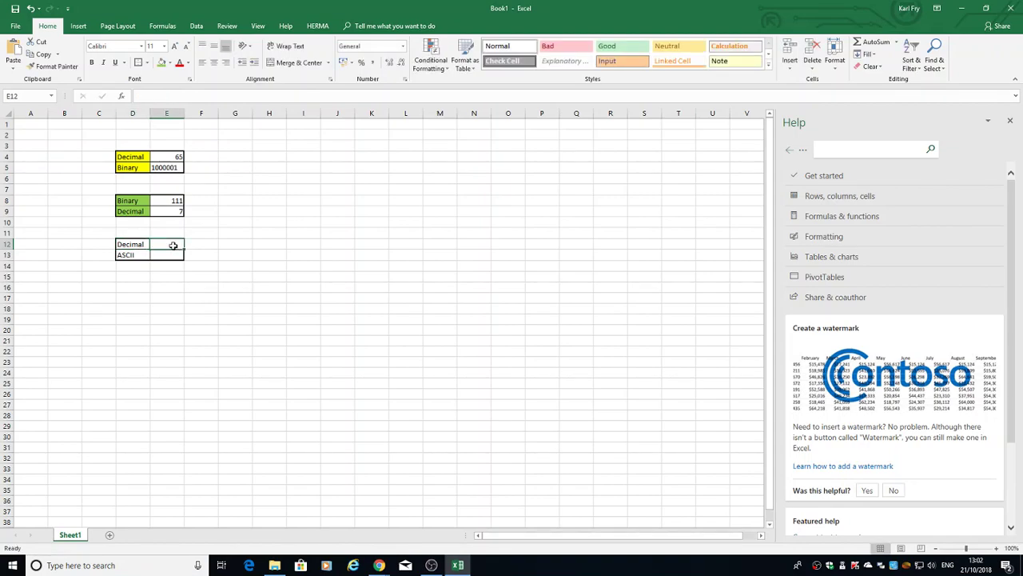
{"action": "type", "text": "65"}
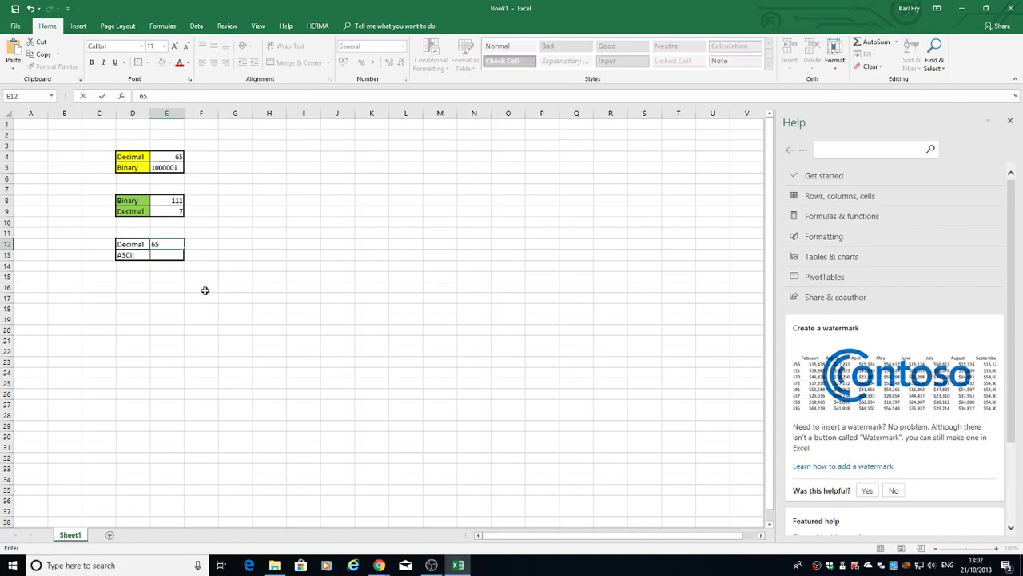
{"action": "key", "text": "Return"}
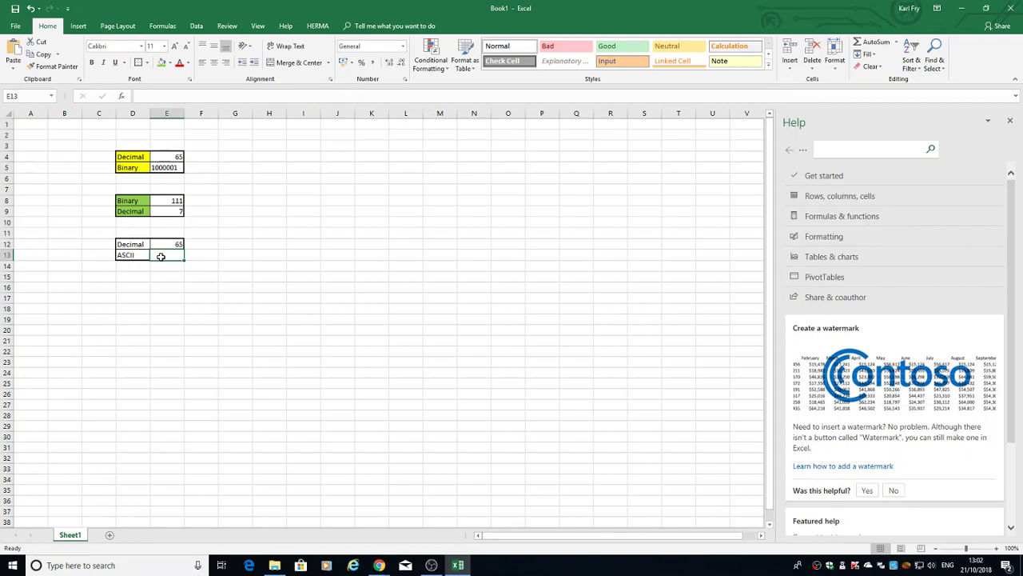
Enter the formula =CHAR(E12) in cell E13.
{"action": "type", "text": "=ch"}
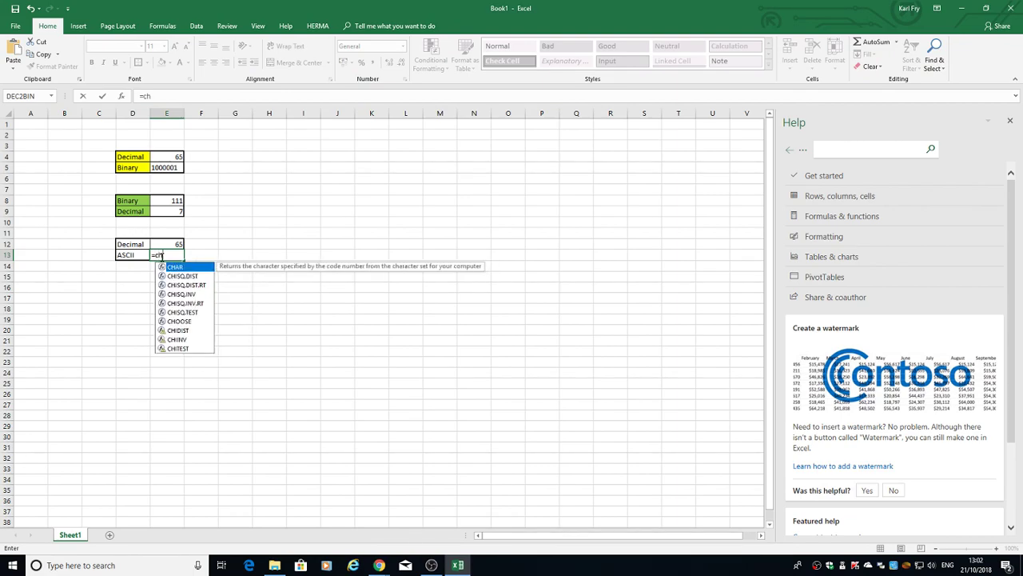
{"action": "key", "text": "Return"}
{"action": "left_click", "coordinate": [160, 256]}
{"action": "left_click", "coordinate": [156, 97]}
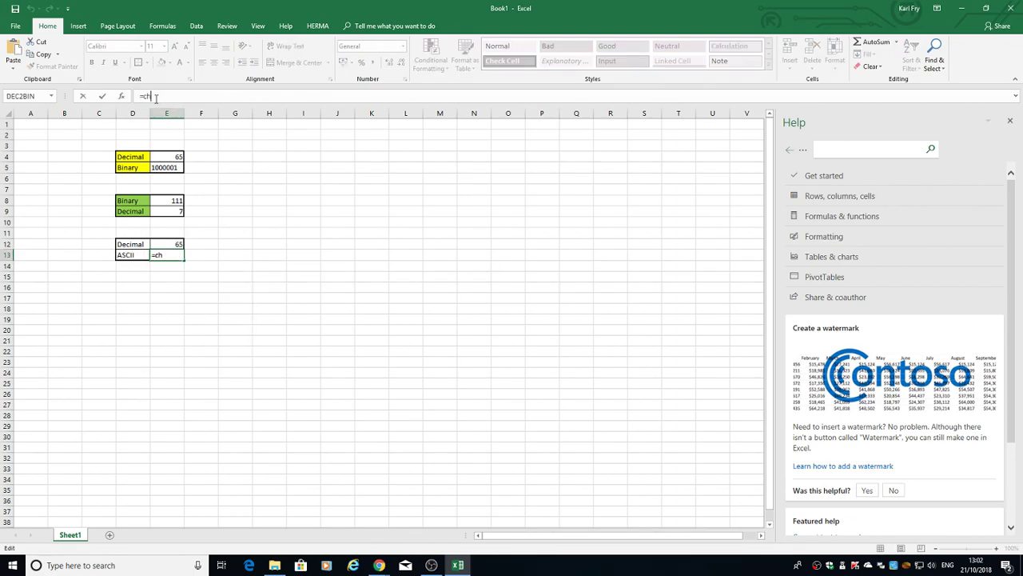
{"action": "type", "text": "a"}
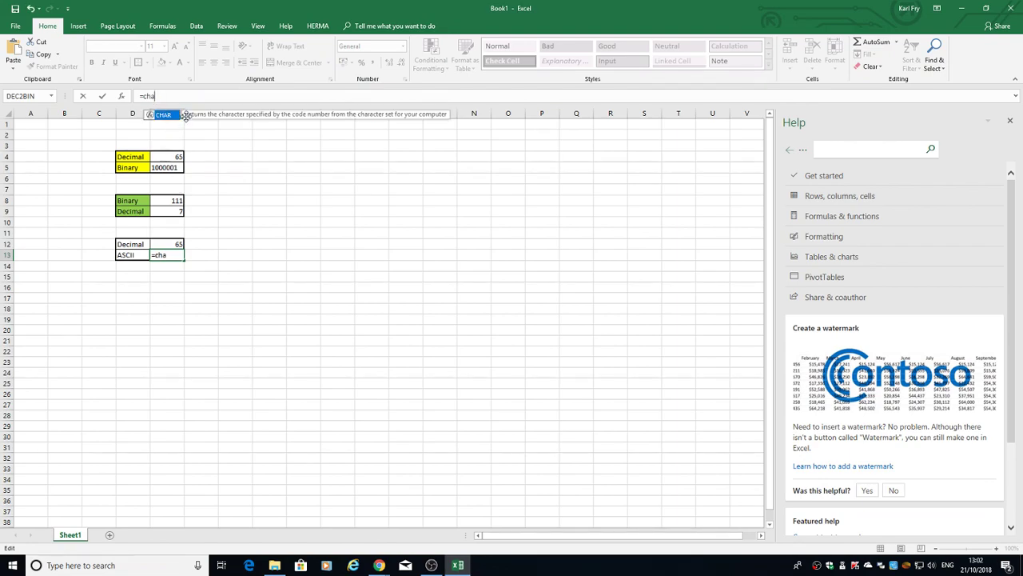
{"action": "type", "text": "r("}
{"action": "left_click", "coordinate": [175, 243]}
{"action": "key", "text": "Return"}
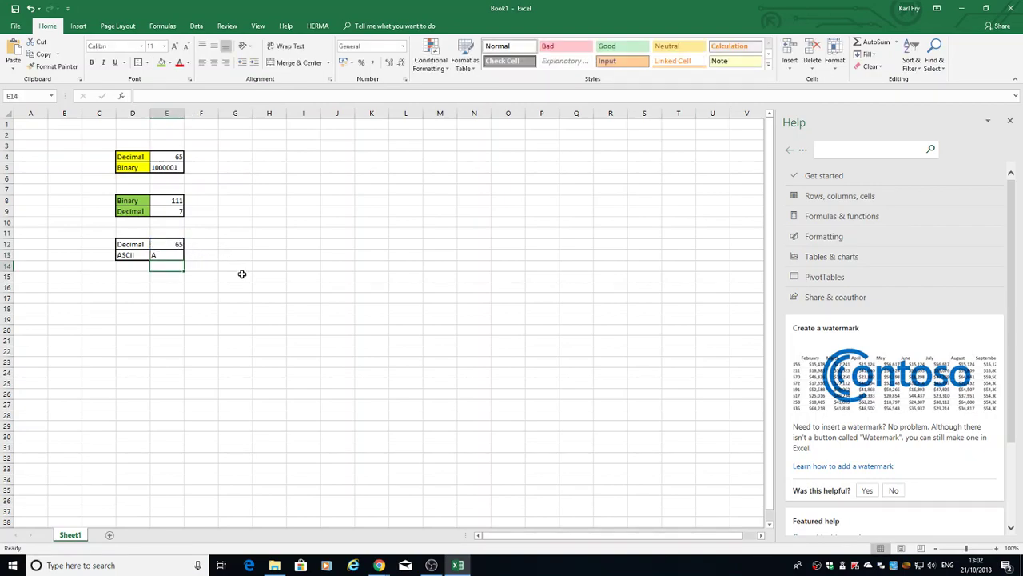
{"action": "left_click", "coordinate": [162, 299]}
Change the Decimal value in E12 to 66 so E13 shows B.
{"action": "left_click", "coordinate": [175, 245]}
{"action": "type", "text": "6"}
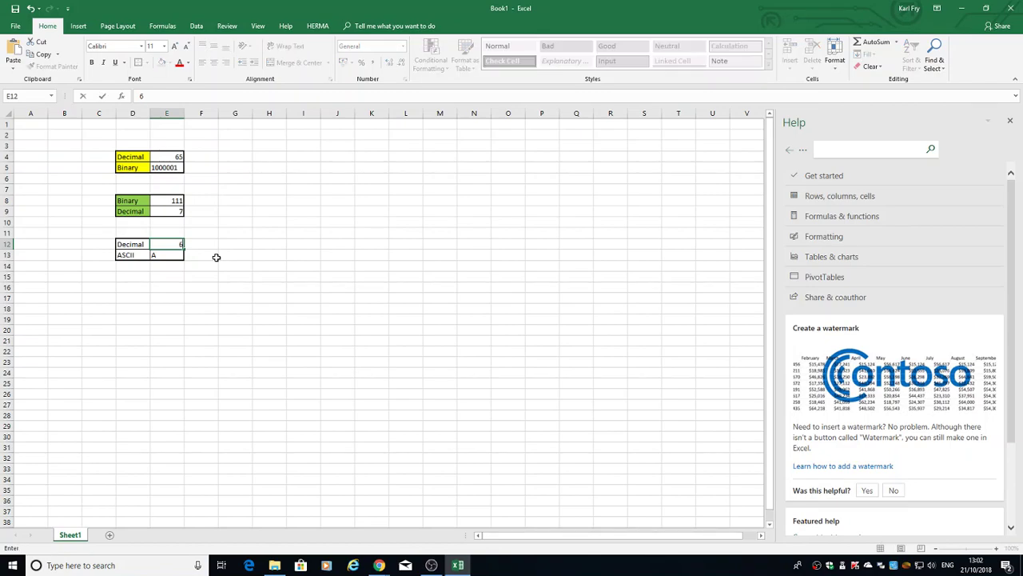
{"action": "key", "text": "Return"}
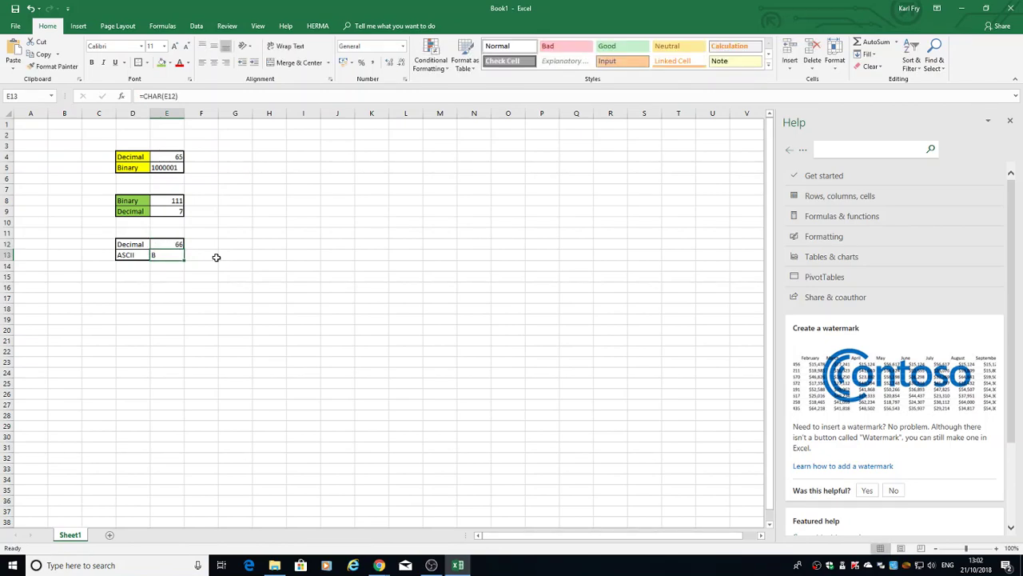
{"action": "left_click", "coordinate": [228, 267]}
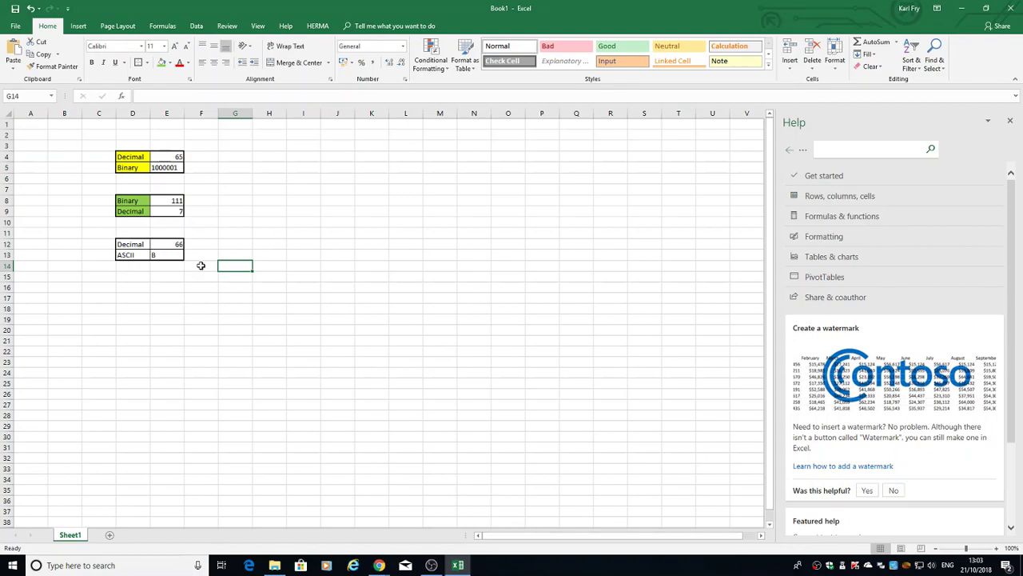
{"action": "left_click_drag", "start_coordinate": [133, 242], "coordinate": [133, 253]}
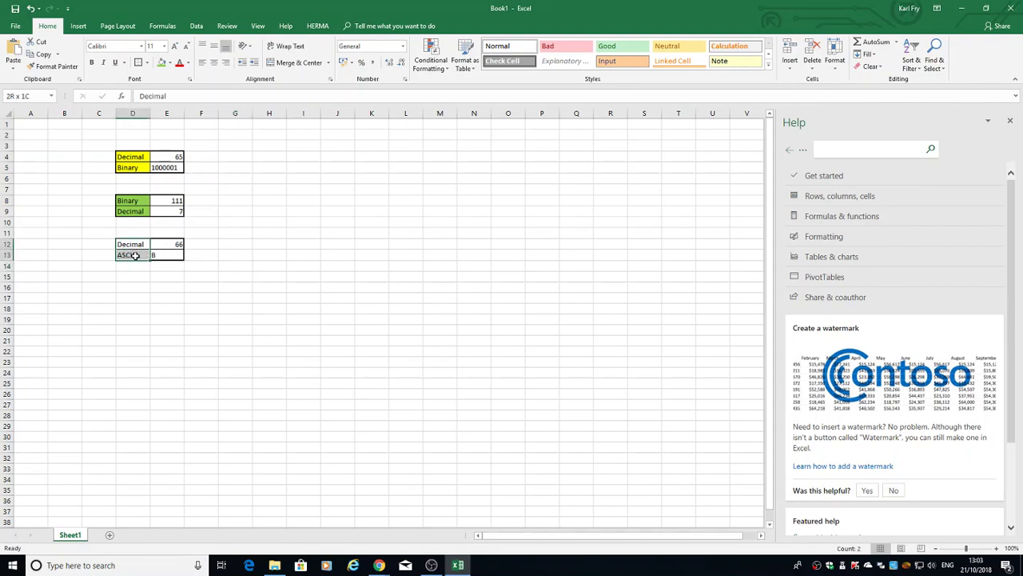
{"action": "left_click", "coordinate": [170, 62]}
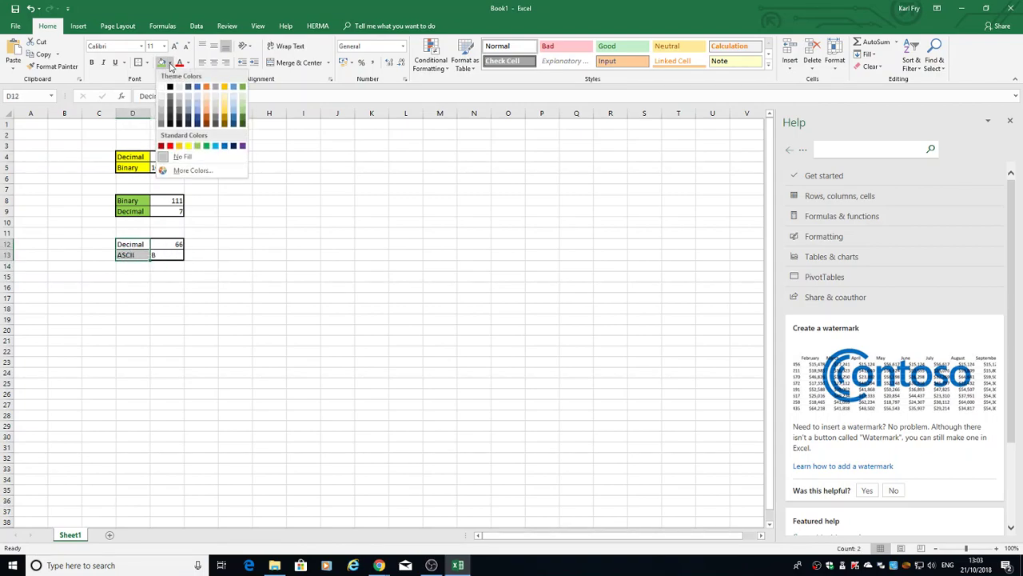
{"action": "left_click", "coordinate": [206, 147]}
{"action": "left_click", "coordinate": [255, 252]}
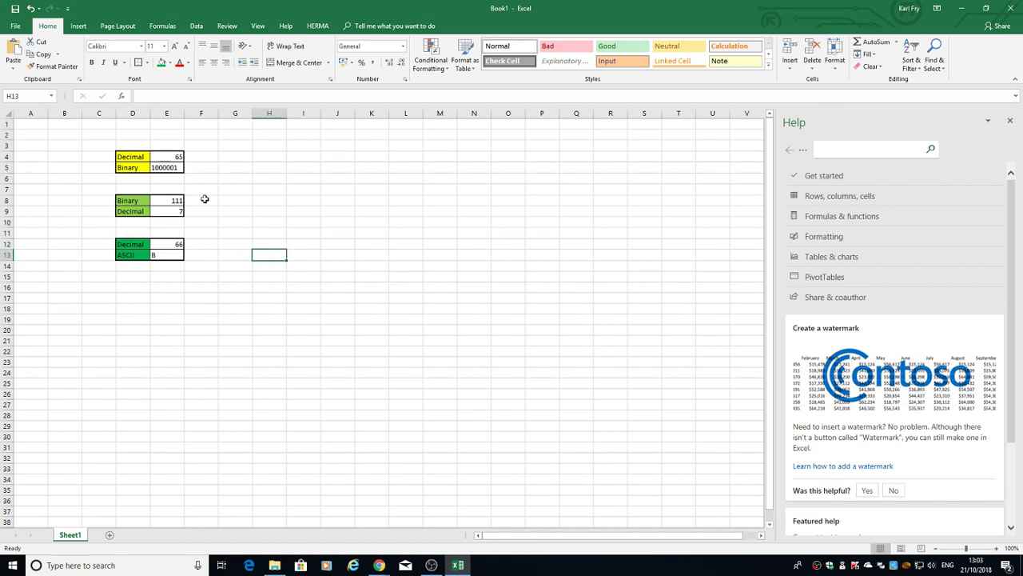
{"action": "left_click", "coordinate": [270, 156]}
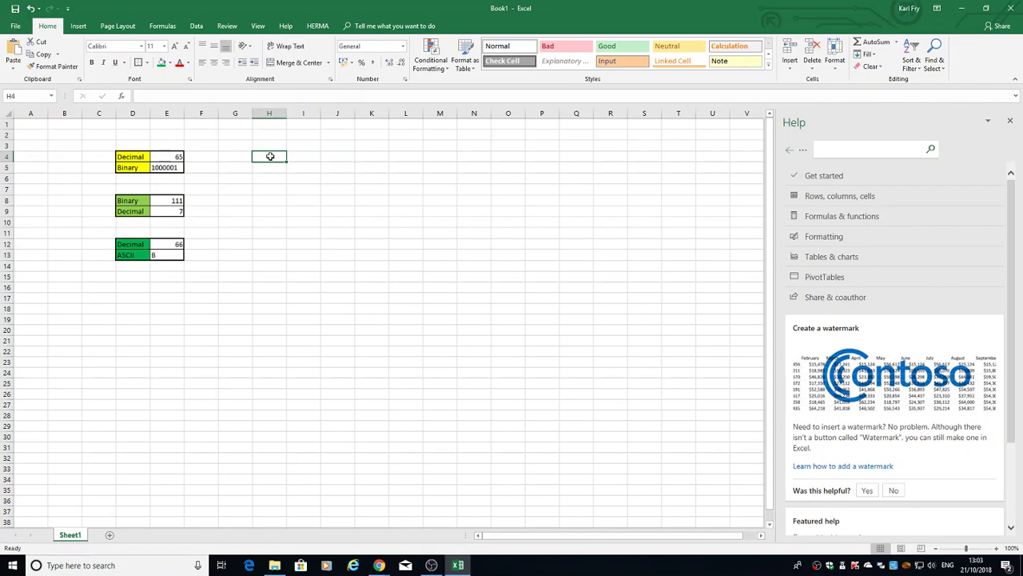
Enter 'Random Number between 1 and 500' in H4, AutoFit column H and widen column I.
{"action": "left_click_drag", "start_coordinate": [287, 115], "coordinate": [322, 116]}
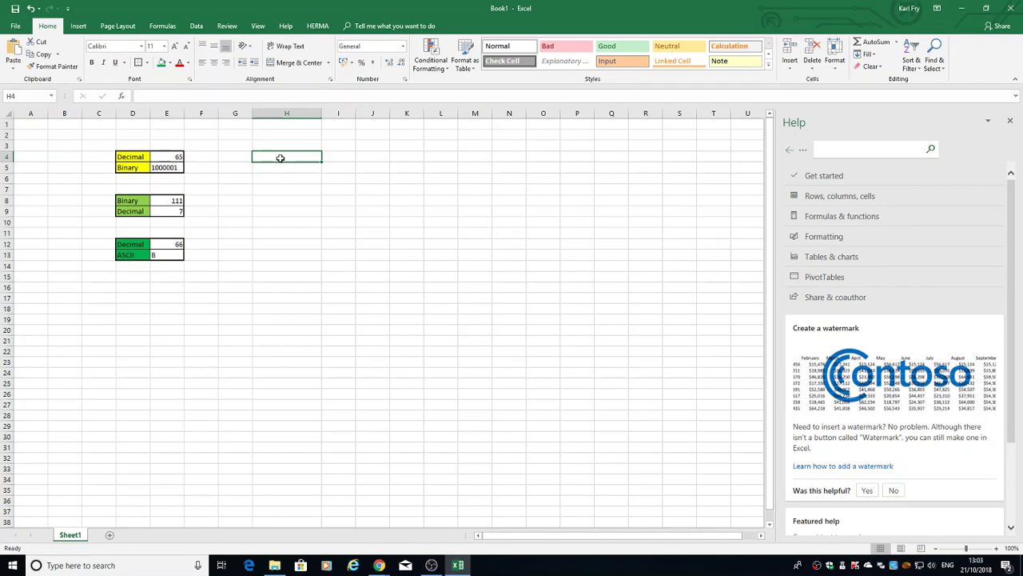
{"action": "type", "text": "Ran"}
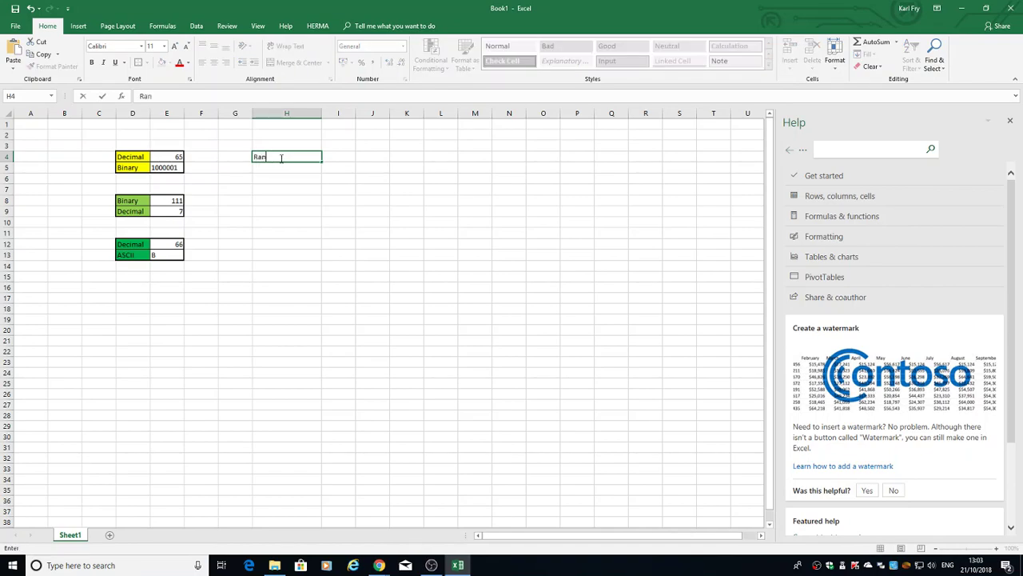
{"action": "type", "text": "dom Number between"}
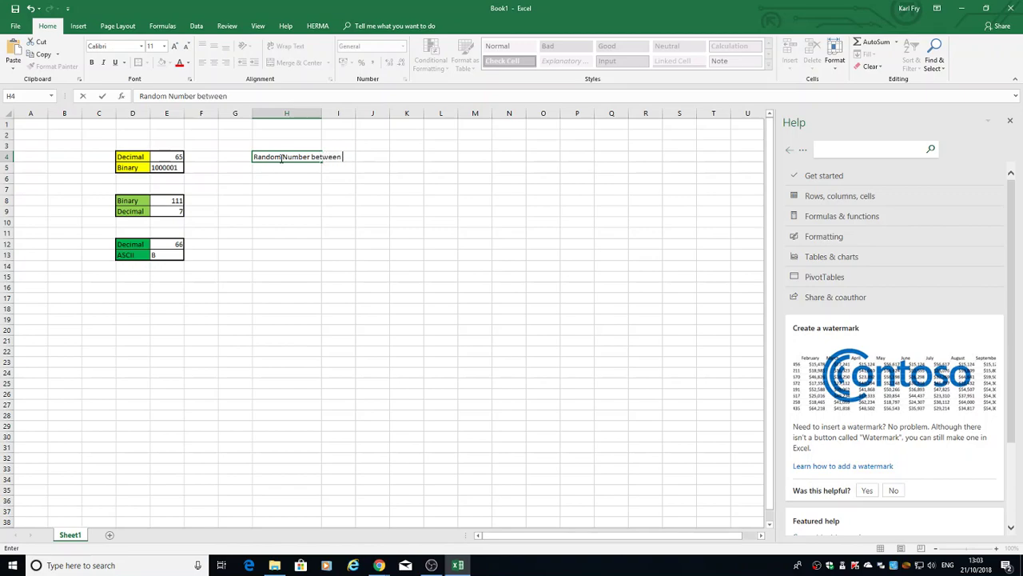
{"action": "type", "text": " 1 and 500"}
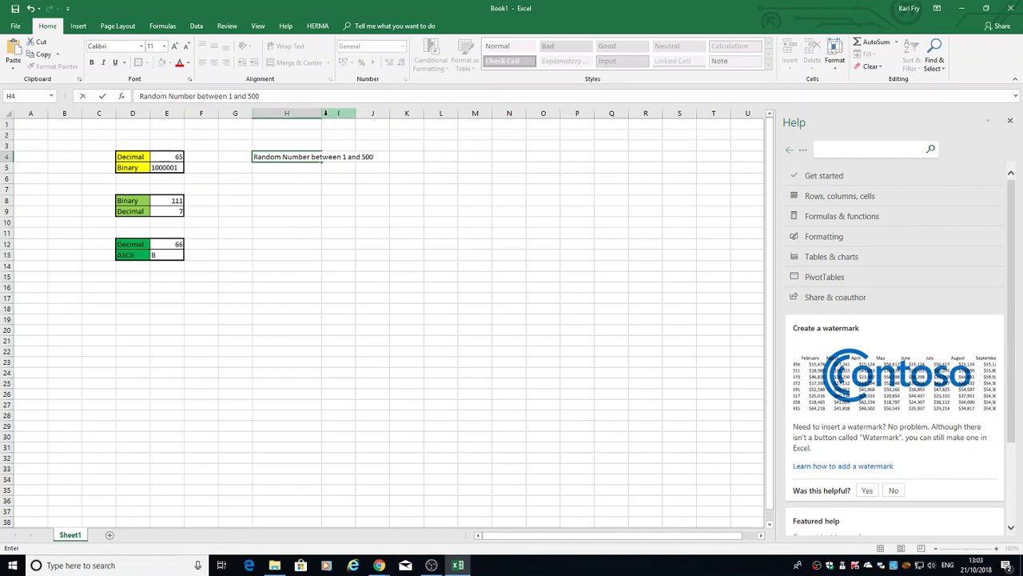
{"action": "double_click", "coordinate": [323, 113]}
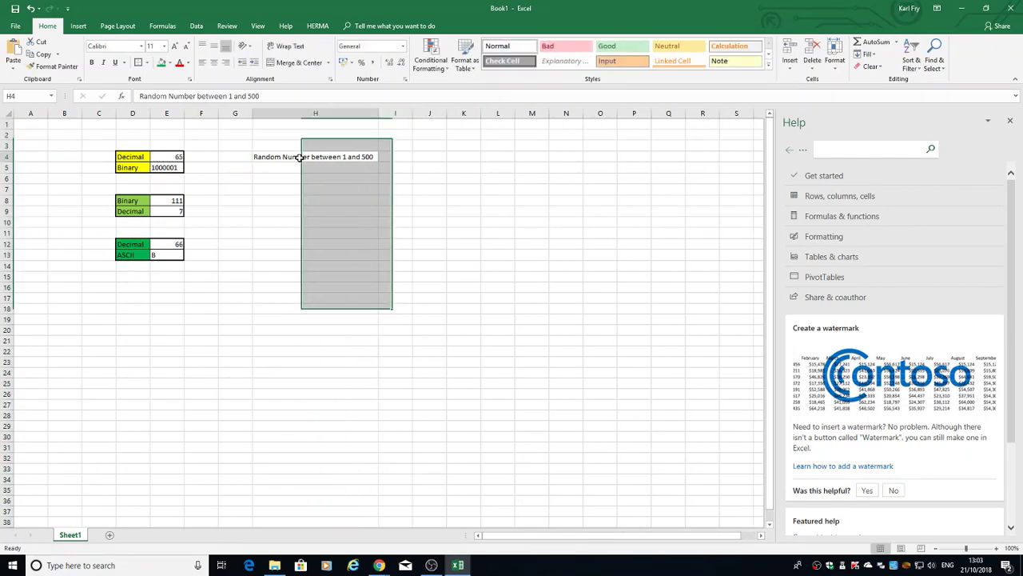
{"action": "left_click", "coordinate": [387, 156]}
{"action": "left_click_drag", "start_coordinate": [416, 113], "coordinate": [430, 113]}
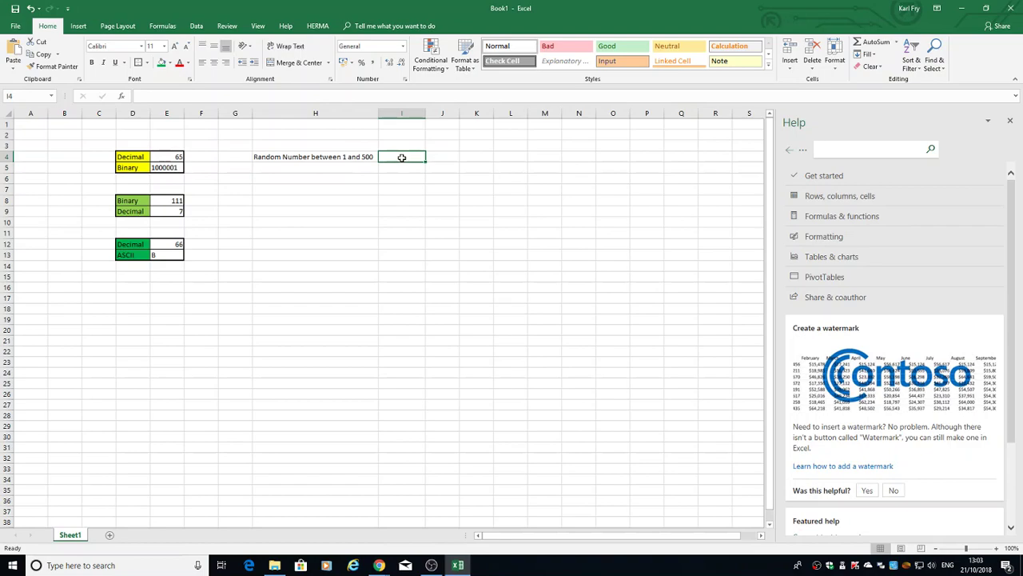
{"action": "type", "text": "="}
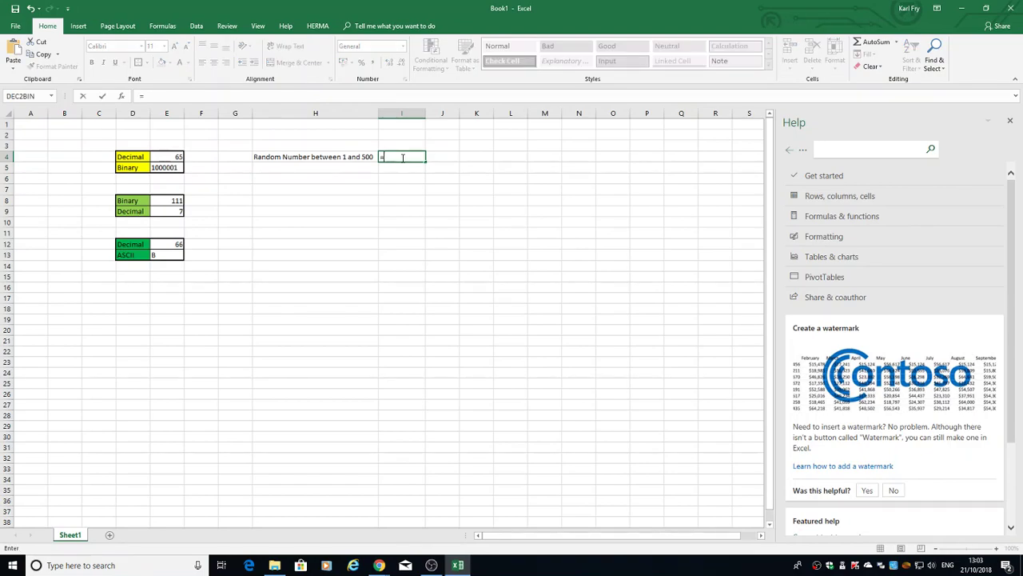
Clear I4, pick RANDBETWEEN in Insert Function and view its help article.
{"action": "key", "text": "BackSpace"}
{"action": "left_click", "coordinate": [162, 26]}
{"action": "left_click", "coordinate": [14, 55]}
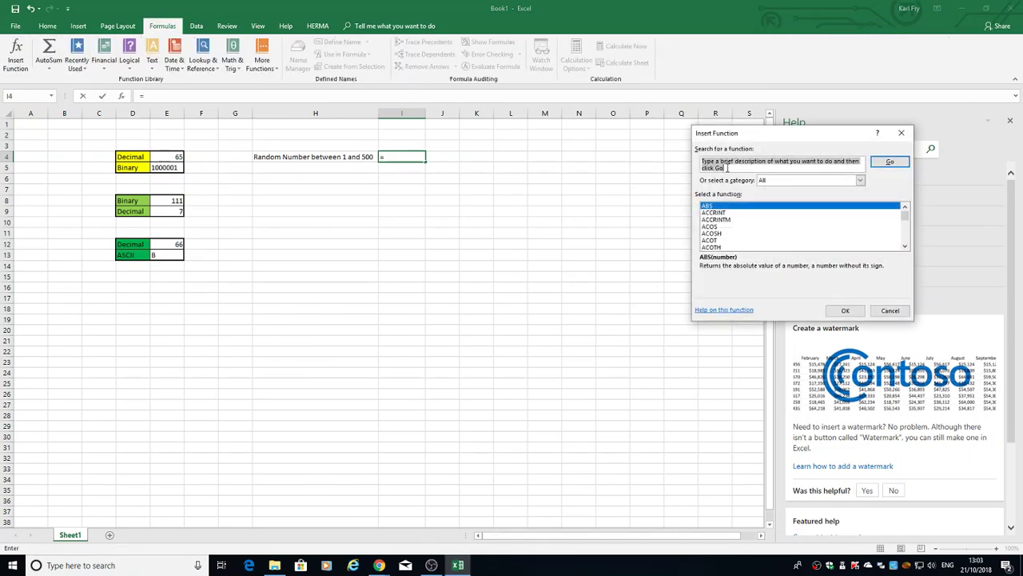
{"action": "left_click", "coordinate": [727, 167]}
{"action": "left_click_drag", "start_coordinate": [905, 216], "coordinate": [907, 230]}
{"action": "scroll", "coordinate": [805, 226], "scroll_direction": "down", "scroll_amount": 11}
{"action": "scroll", "coordinate": [805, 226], "scroll_direction": "up", "scroll_amount": 1}
{"action": "left_click", "coordinate": [711, 220]}
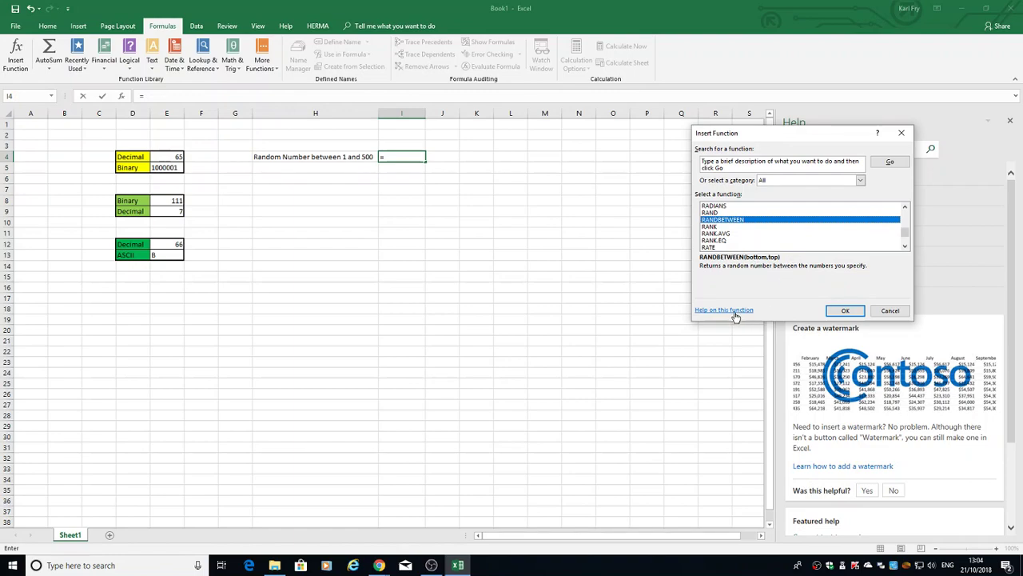
{"action": "left_click", "coordinate": [733, 313]}
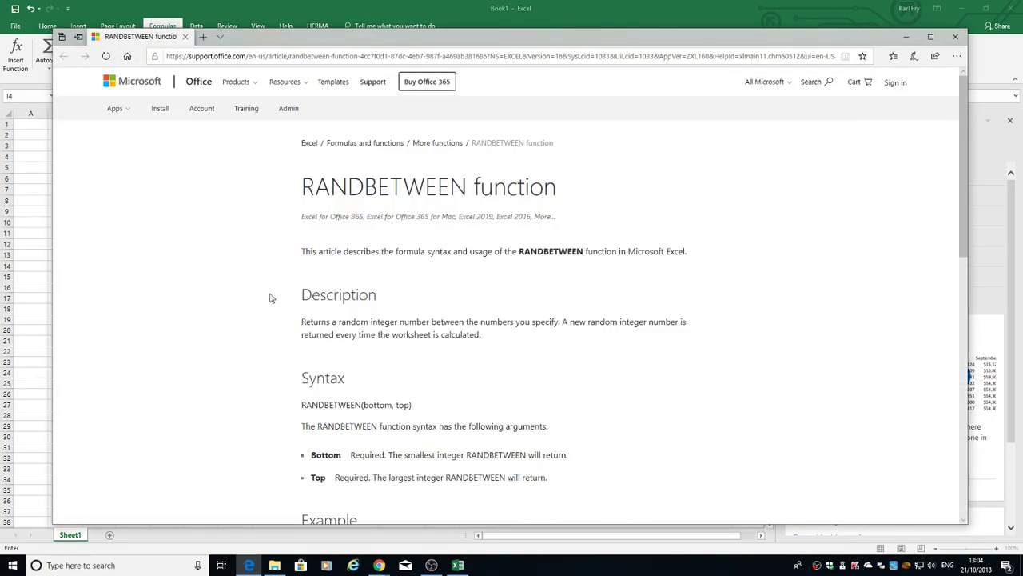
{"action": "left_click", "coordinate": [954, 37]}
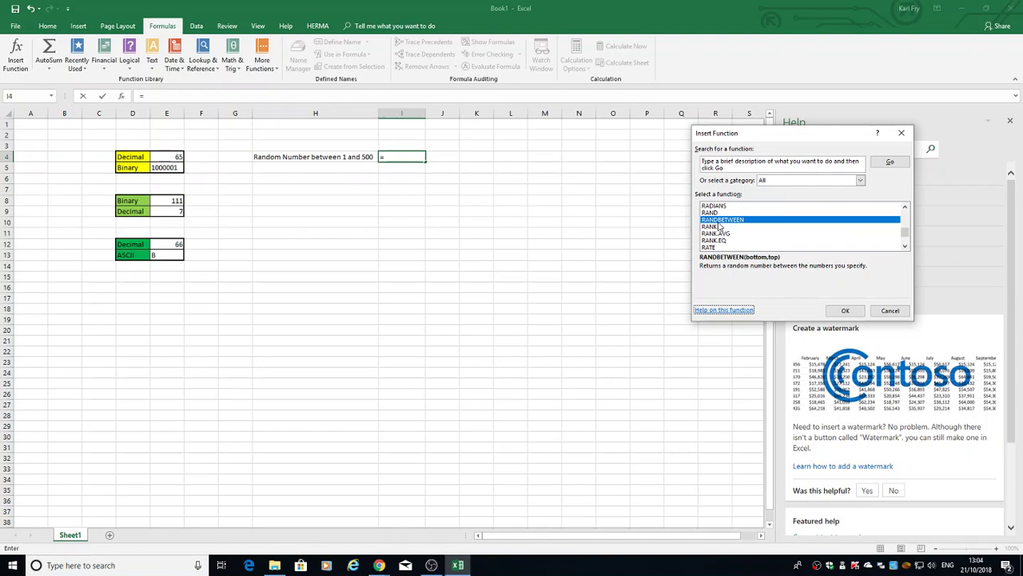
Build =RANDBETWEEN(1,500) in I4 with Bottom 1 and Top 500.
{"action": "left_click", "coordinate": [844, 310]}
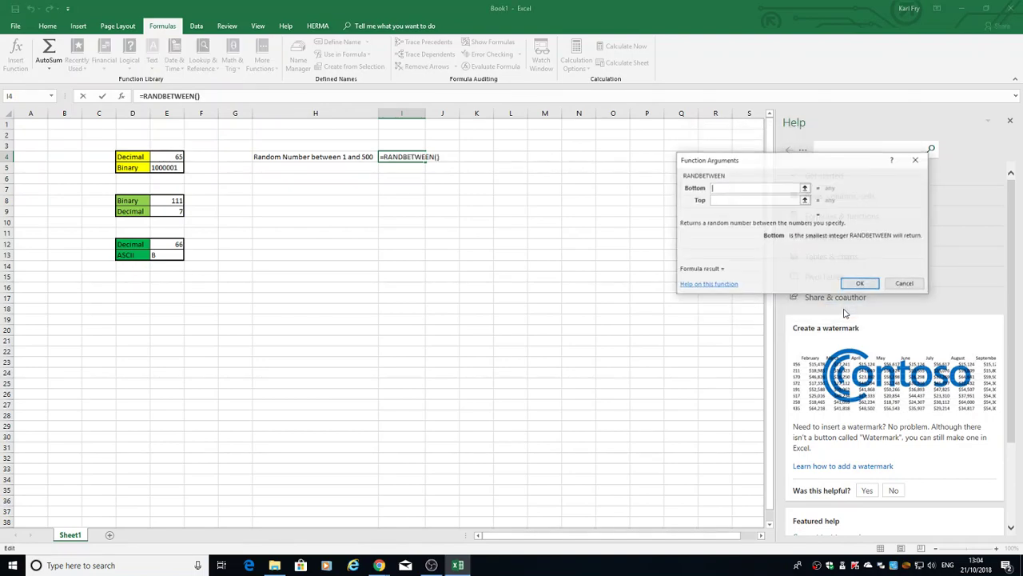
{"action": "left_click", "coordinate": [731, 200]}
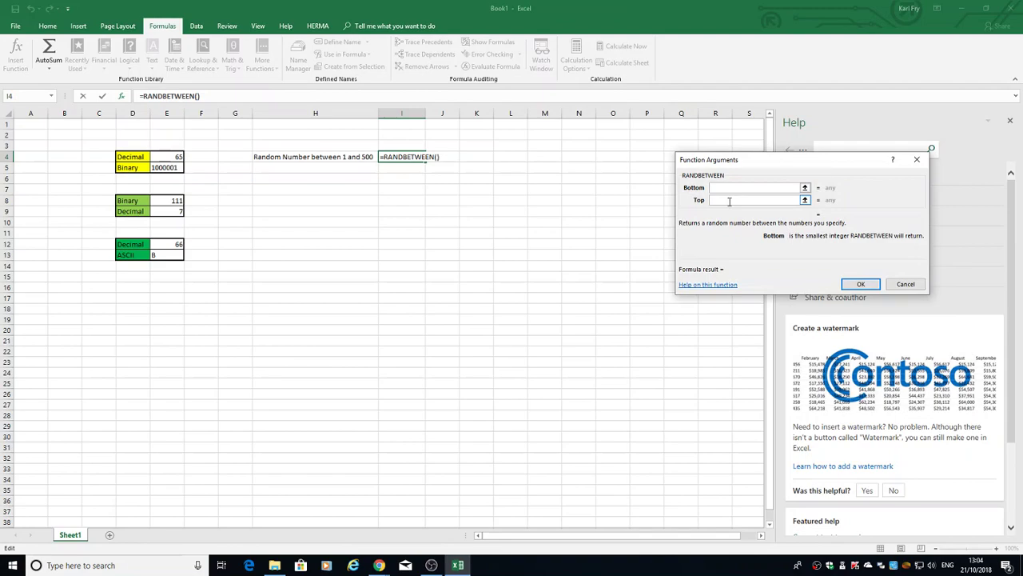
{"action": "type", "text": "1"}
{"action": "left_click", "coordinate": [724, 200]}
{"action": "type", "text": "500"}
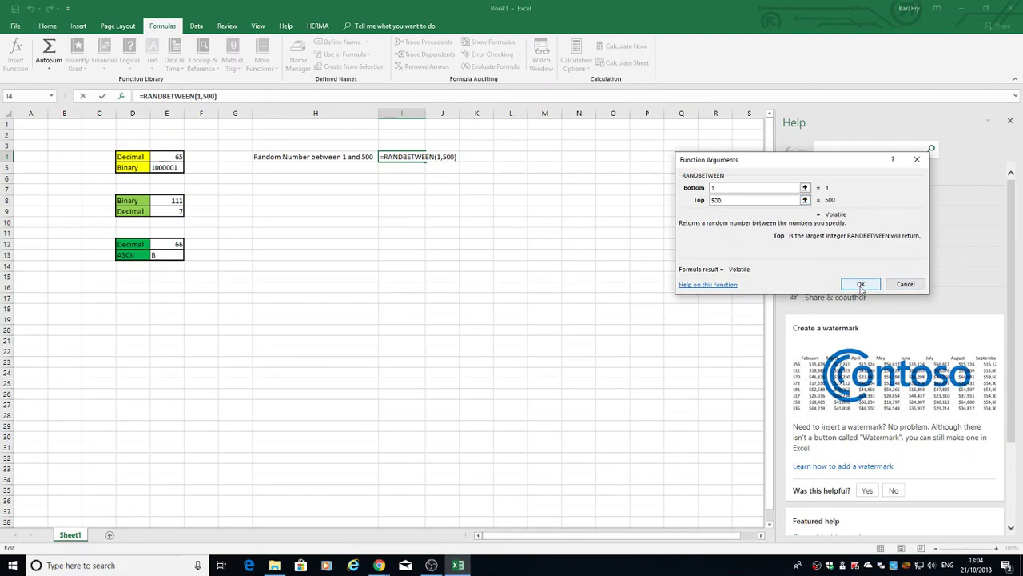
{"action": "left_click", "coordinate": [861, 285]}
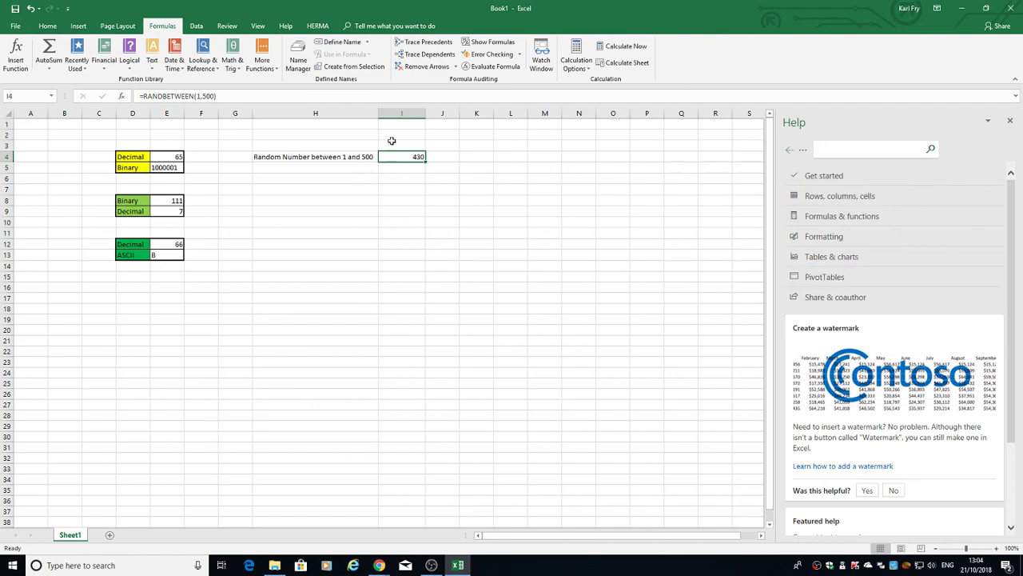
Apply All Borders to H4:I4 and recalculate the random number with F9.
{"action": "left_click_drag", "start_coordinate": [287, 157], "coordinate": [399, 157]}
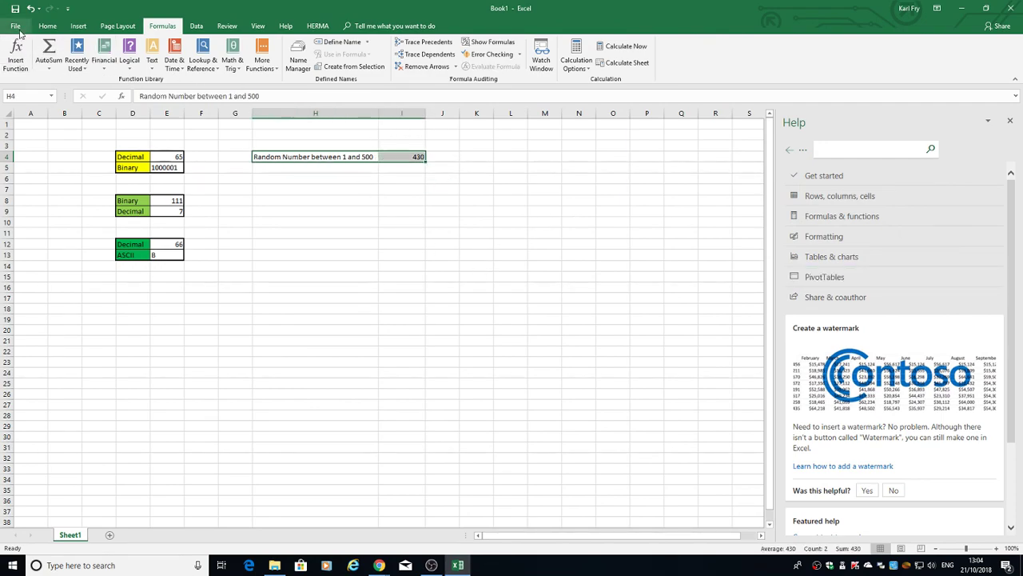
{"action": "left_click", "coordinate": [47, 27]}
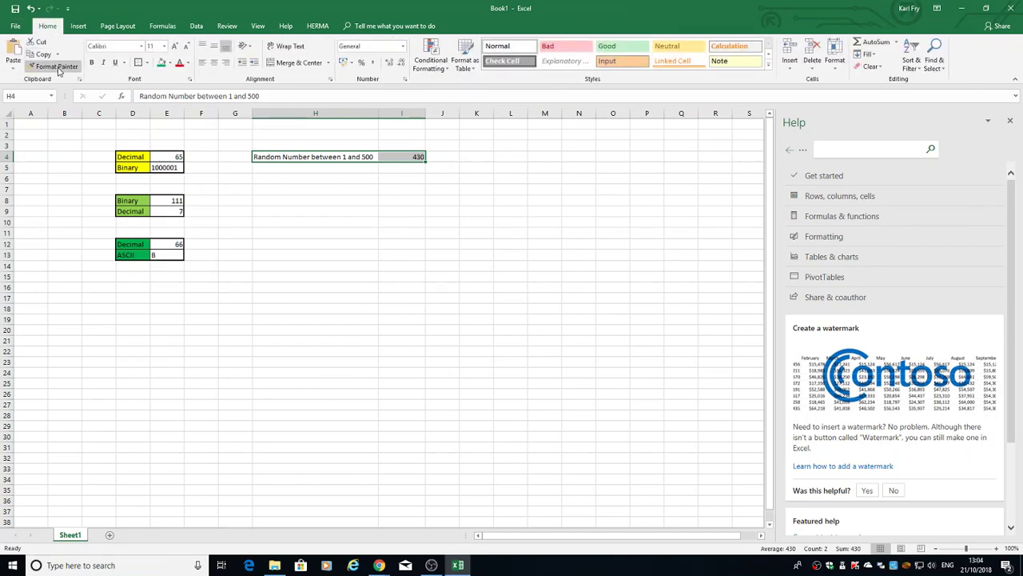
{"action": "left_click", "coordinate": [147, 63]}
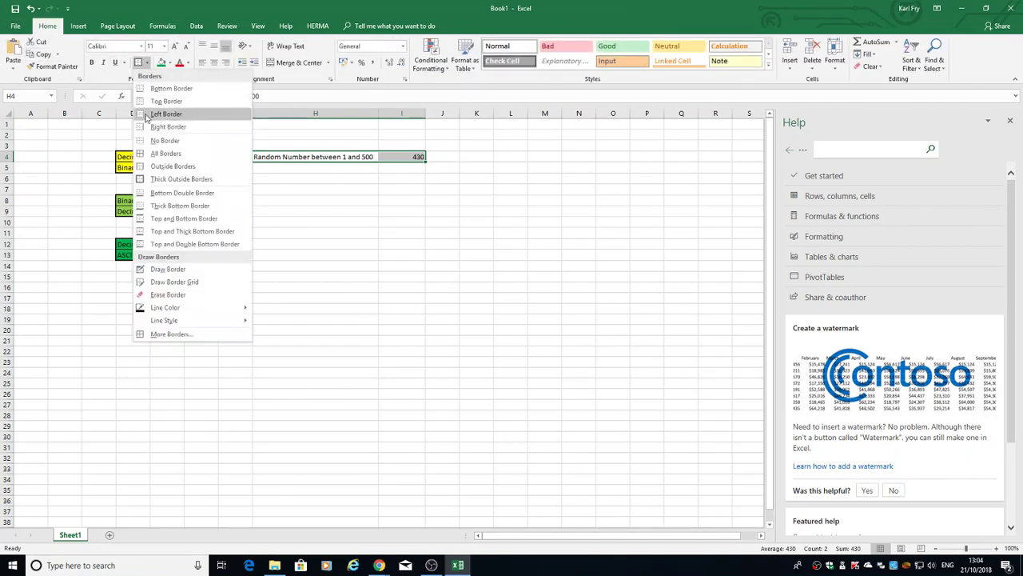
{"action": "left_click", "coordinate": [155, 155]}
{"action": "left_click", "coordinate": [416, 158]}
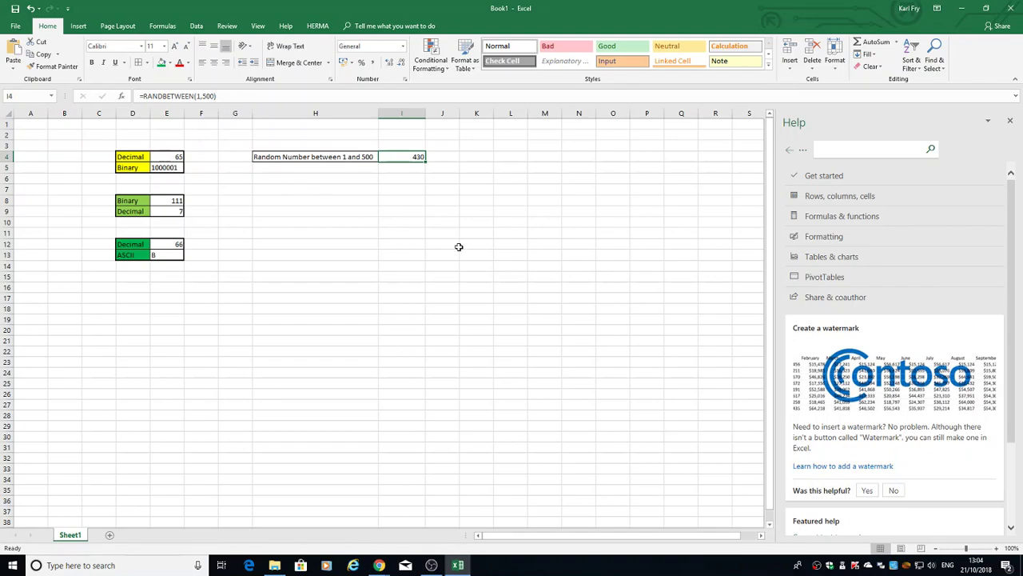
{"action": "key", "text": "F9"}
{"action": "key", "text": "F9"}
{"action": "key", "text": "F9"}
{"action": "key", "text": "F9"}
{"action": "key", "text": "F9"}
{"action": "key", "text": "F9"}
{"action": "key", "text": "F9"}
{"action": "key", "text": "F9"}
{"action": "key", "text": "F9"}
{"action": "key", "text": "F9"}
{"action": "key", "text": "F9"}
{"action": "key", "text": "F9"}
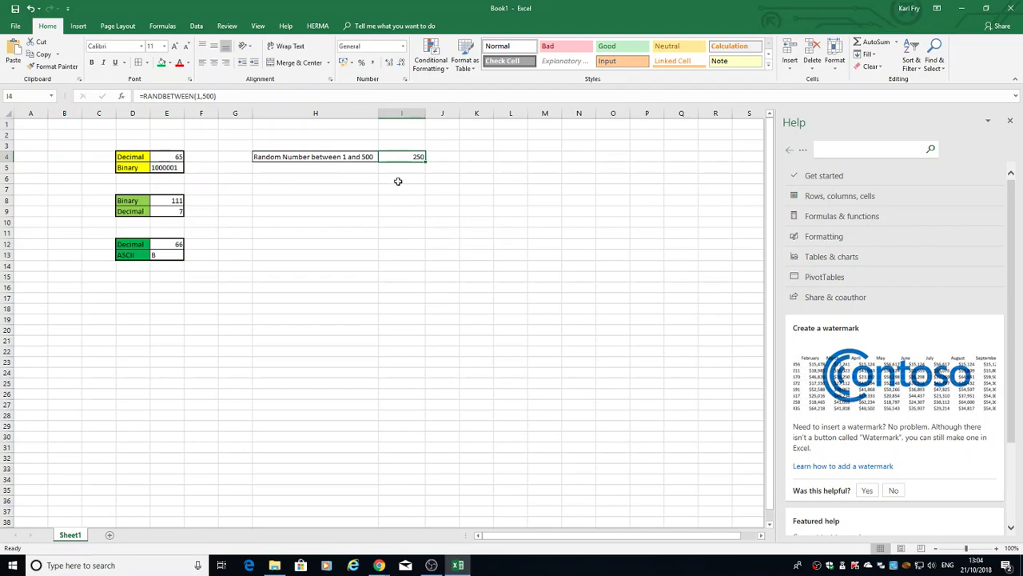